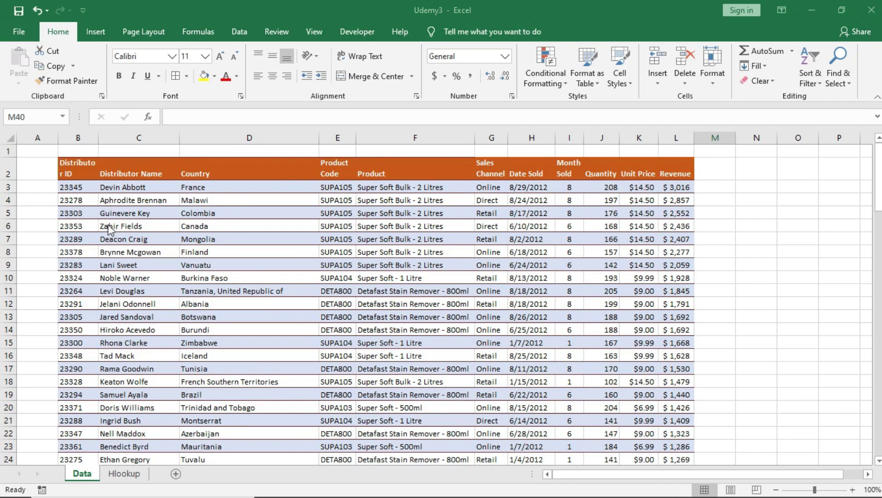
- Examine the sales table on the Data sheet and the horizontal table on the Hlookup sheet
{"action": "left_click_drag", "start_coordinate": [81, 168], "coordinate": [586, 421]}
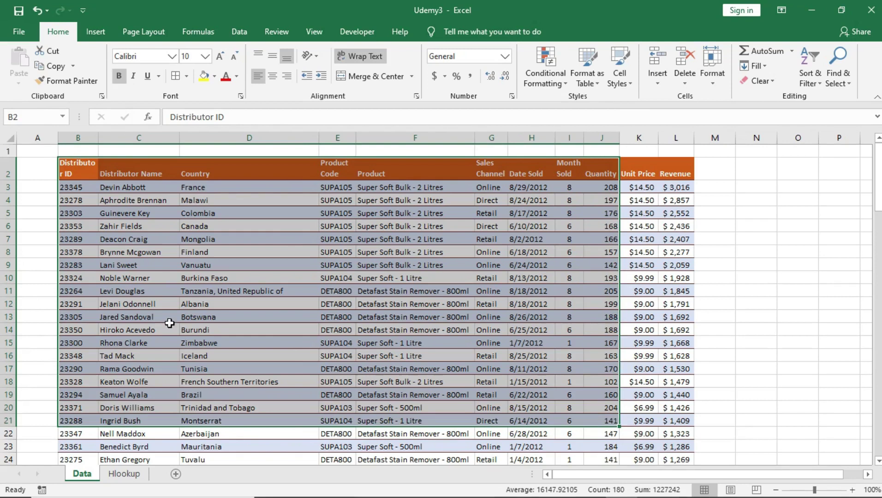
{"action": "left_click", "coordinate": [192, 295]}
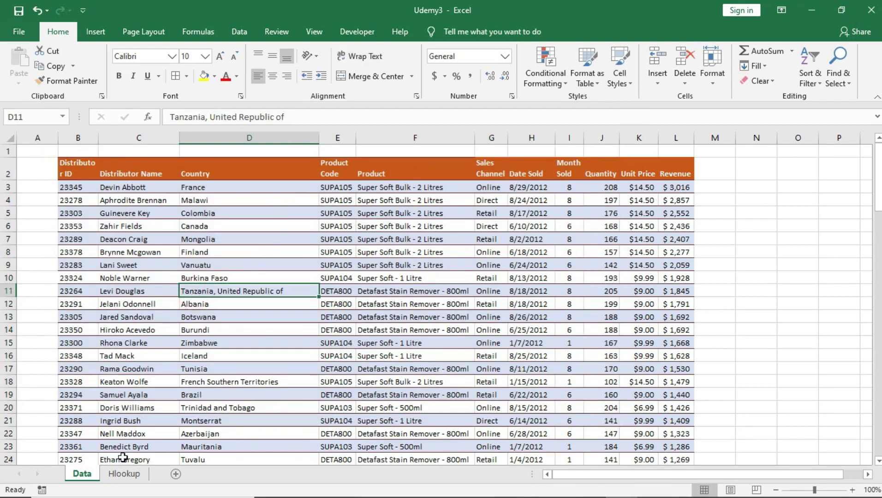
{"action": "left_click", "coordinate": [123, 473]}
{"action": "mouse_move", "coordinate": [33, 168]}
{"action": "left_mouse_down"}
{"action": "mouse_move", "coordinate": [557, 364]}
{"action": "mouse_move", "coordinate": [719, 343]}
{"action": "left_mouse_up"}
{"action": "left_click", "coordinate": [388, 318]}
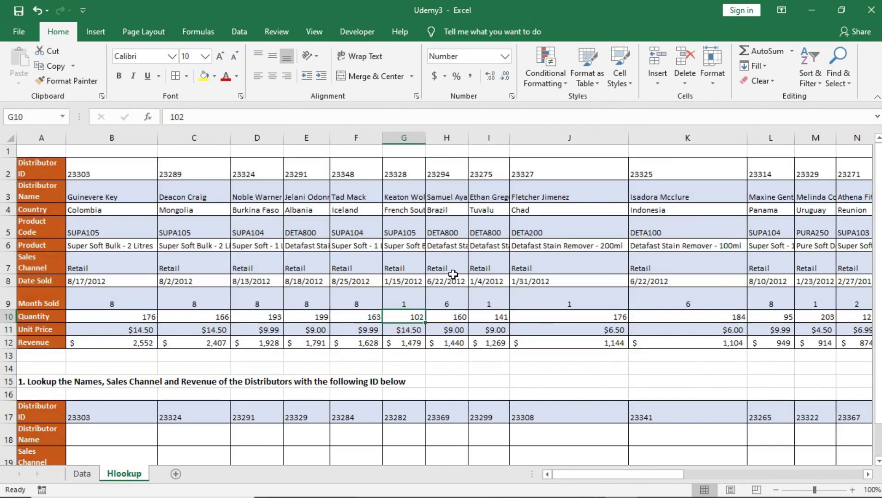
{"action": "left_click", "coordinate": [85, 435]}
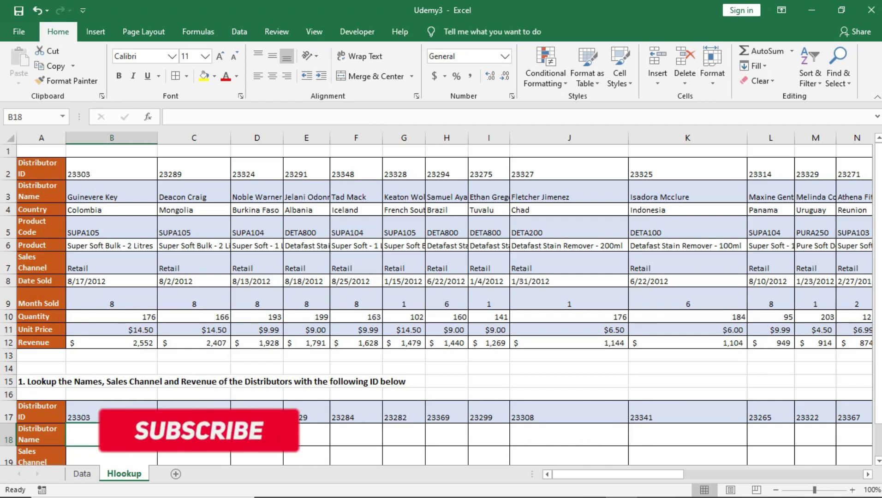
{"action": "type", "text": "="}
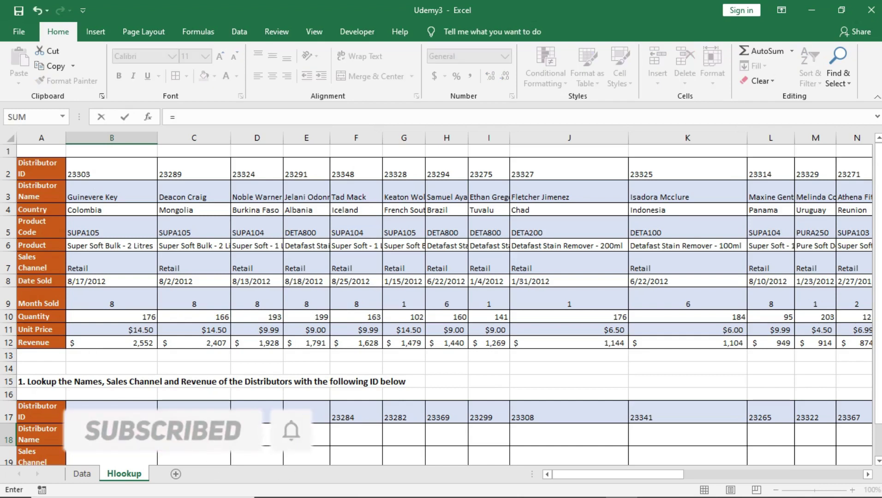
{"action": "key", "text": "BackSpace"}
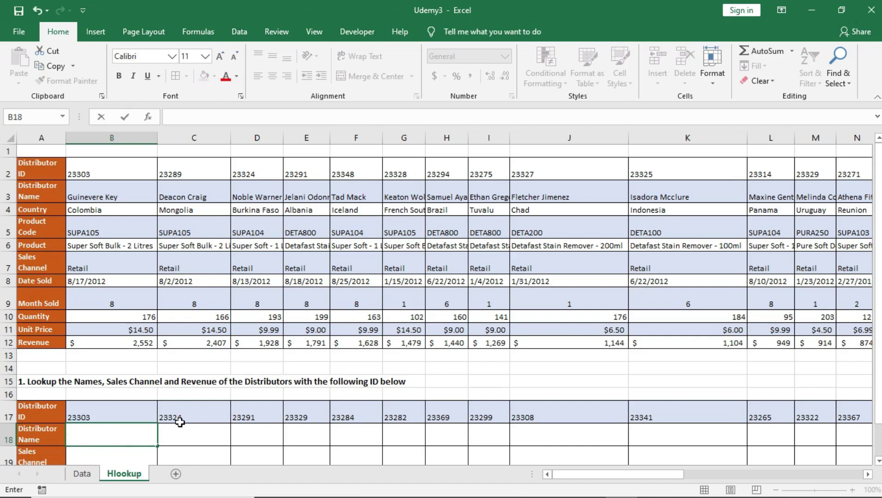
{"action": "left_click", "coordinate": [114, 243]}
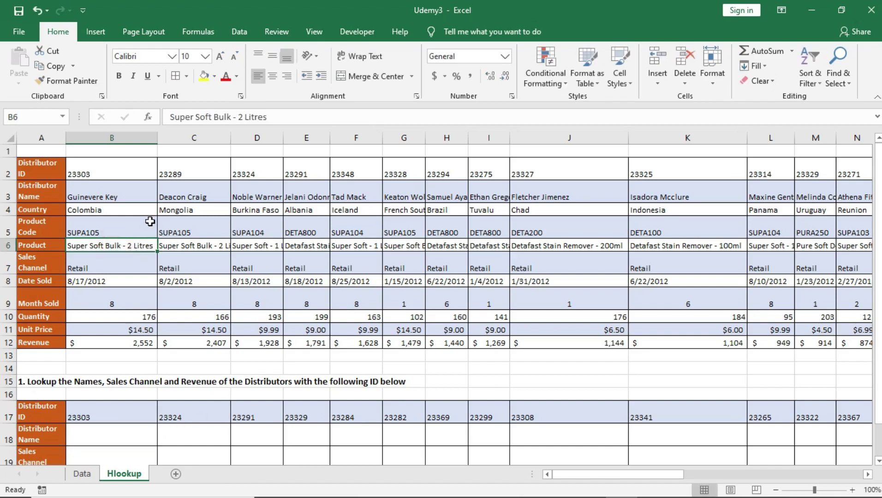
- Define the workbook-level name data_set for the horizontal table's values in B2:AU12, excluding the header column
{"action": "left_click_drag", "start_coordinate": [102, 169], "coordinate": [147, 305]}
{"action": "left_click", "coordinate": [114, 174]}
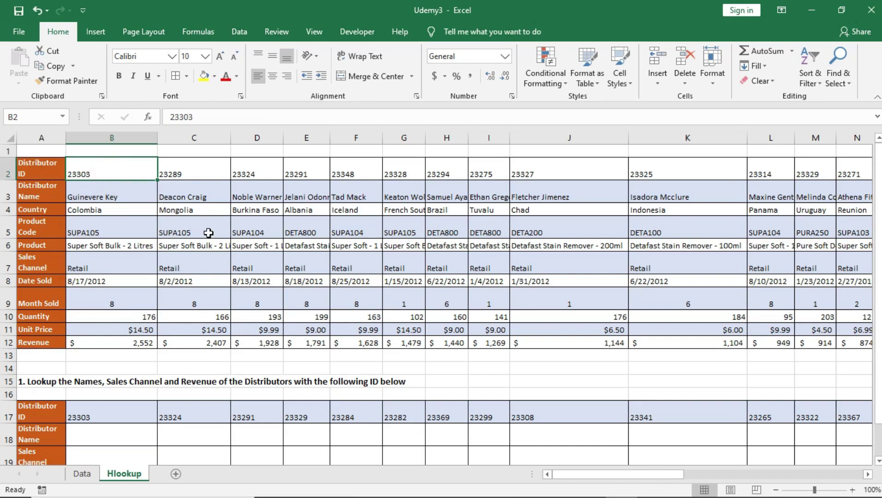
{"action": "key", "text": "ctrl+shift+Right"}
{"action": "key", "text": "ctrl+shift+Down"}
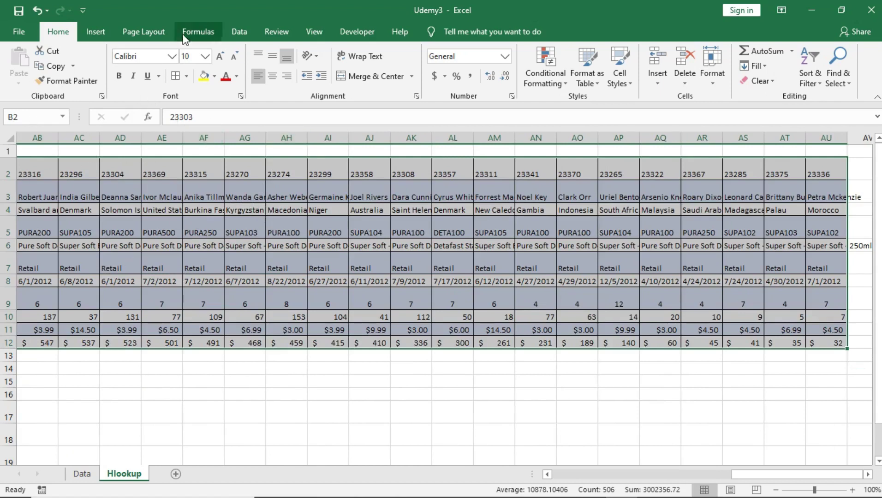
{"action": "left_click", "coordinate": [197, 33]}
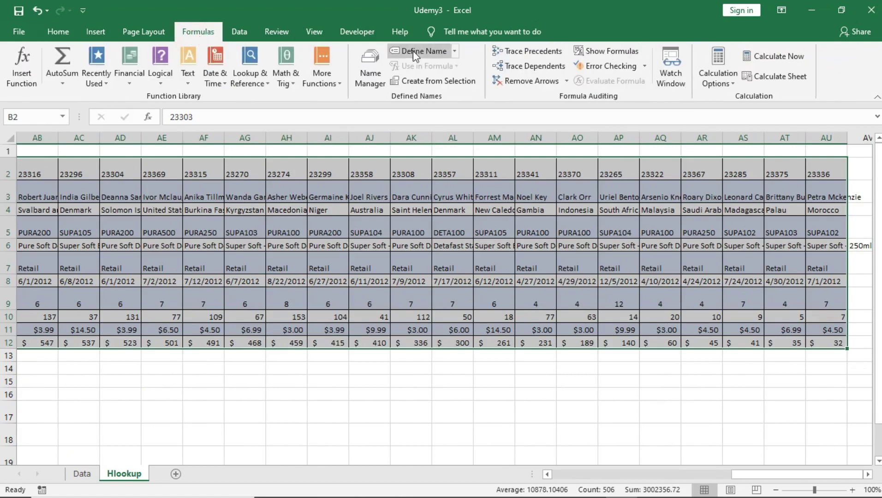
{"action": "left_click", "coordinate": [372, 64]}
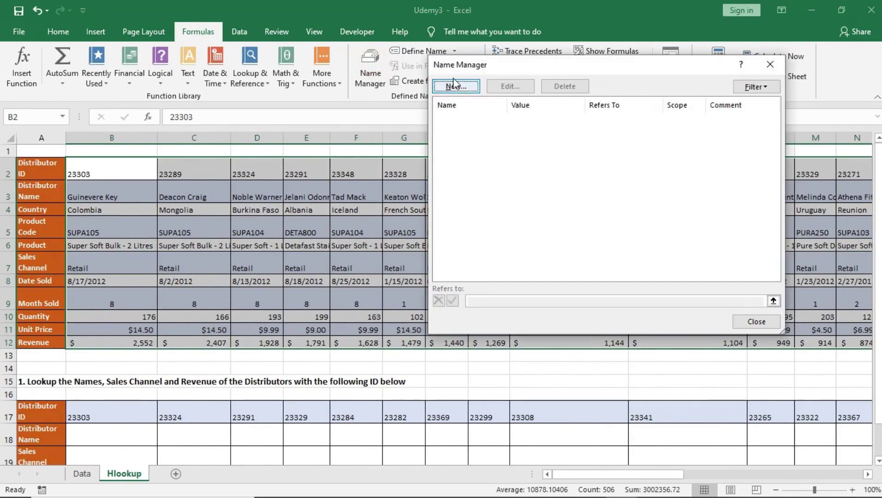
{"action": "left_click", "coordinate": [454, 87]}
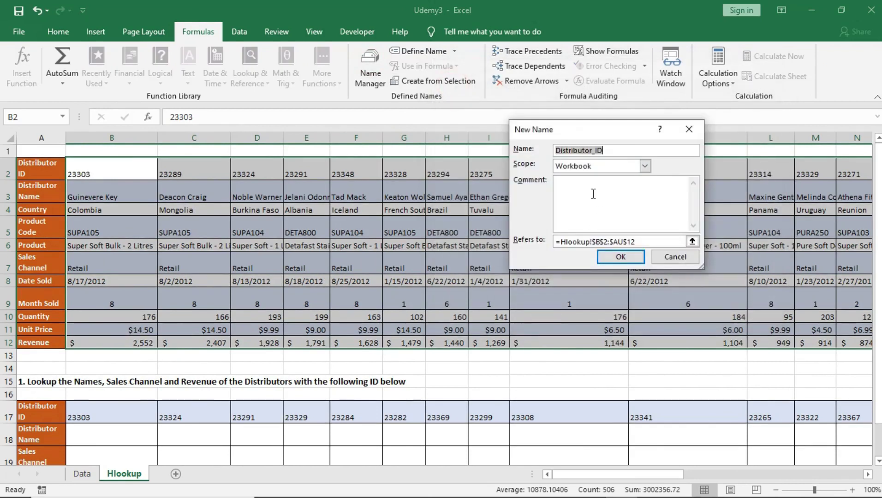
{"action": "type", "text": "data_set"}
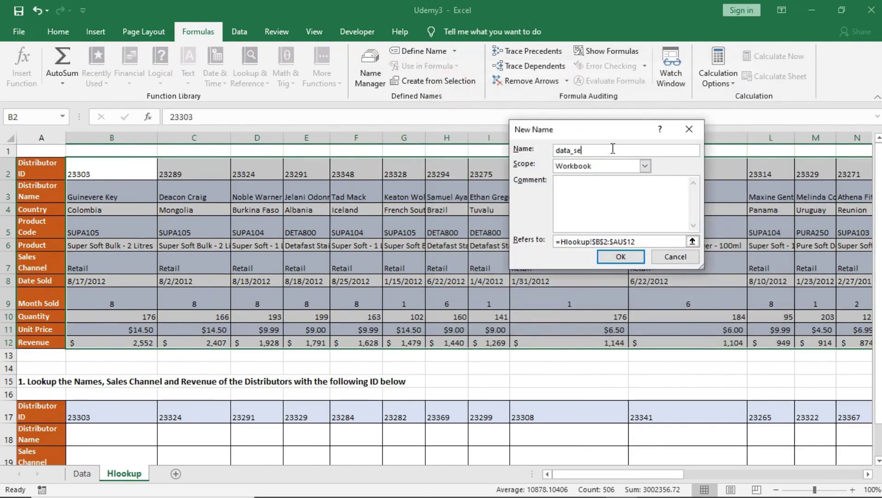
{"action": "left_click", "coordinate": [622, 257]}
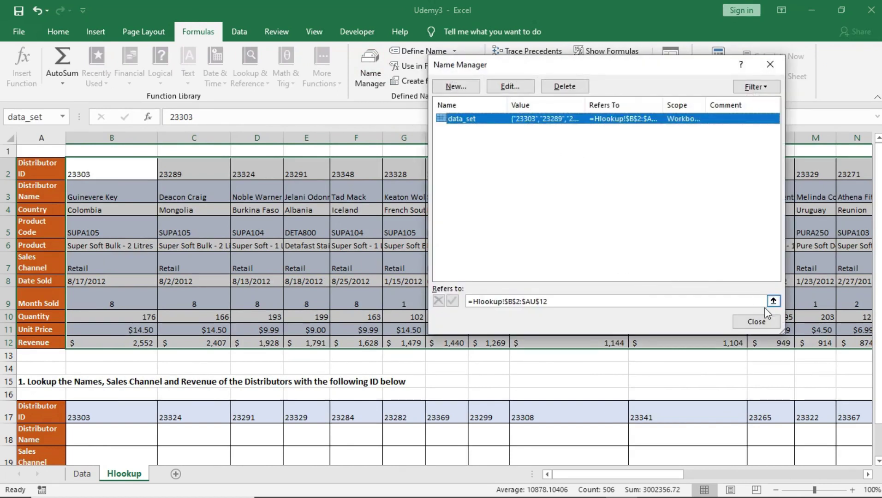
{"action": "left_click", "coordinate": [755, 322]}
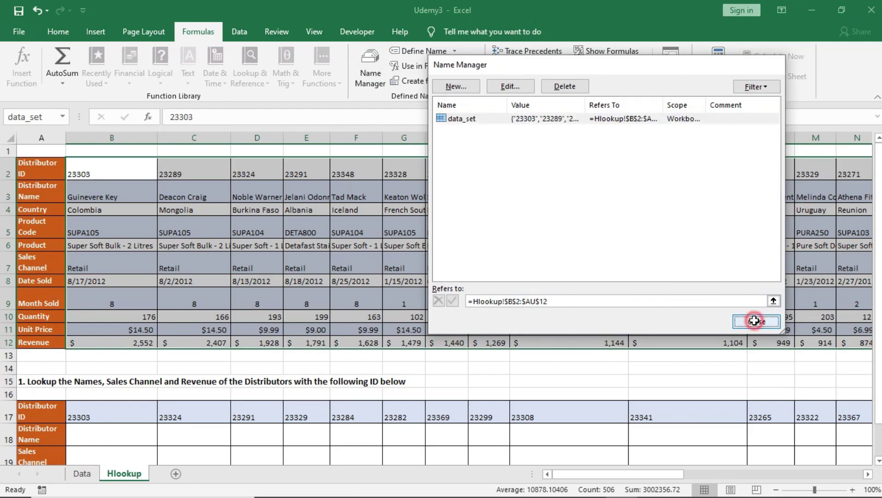
- Start an HLOOKUP formula in cell B18, the first Distributor Name cell of the lookup table
{"action": "left_click", "coordinate": [546, 475]}
{"action": "scroll", "coordinate": [106, 321], "scroll_direction": "down", "scroll_amount": 4}
{"action": "scroll", "coordinate": [110, 307], "scroll_direction": "up", "scroll_amount": 2}
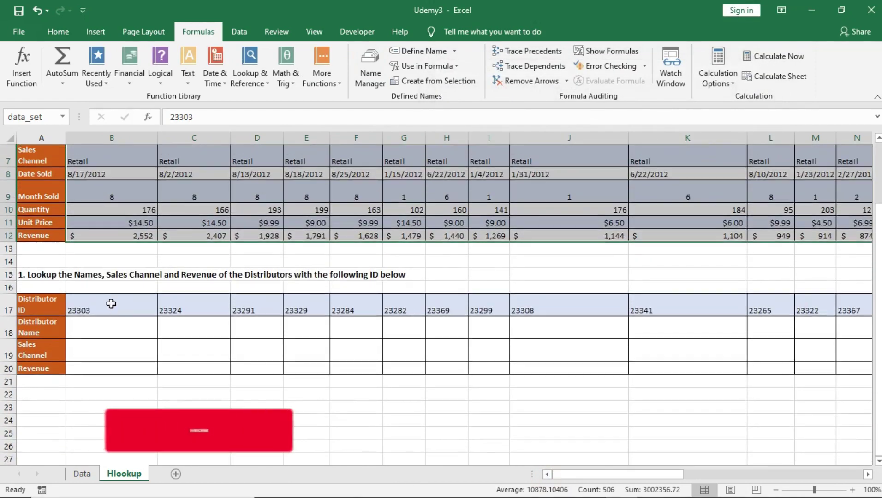
{"action": "left_click", "coordinate": [115, 326]}
{"action": "scroll", "coordinate": [141, 315], "scroll_direction": "up", "scroll_amount": 2}
{"action": "scroll", "coordinate": [139, 322], "scroll_direction": "down", "scroll_amount": 2}
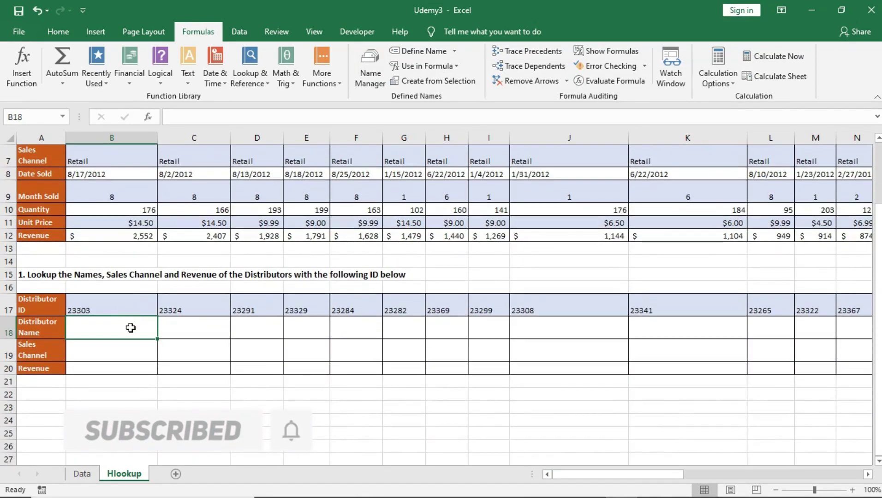
{"action": "double_click", "coordinate": [131, 327]}
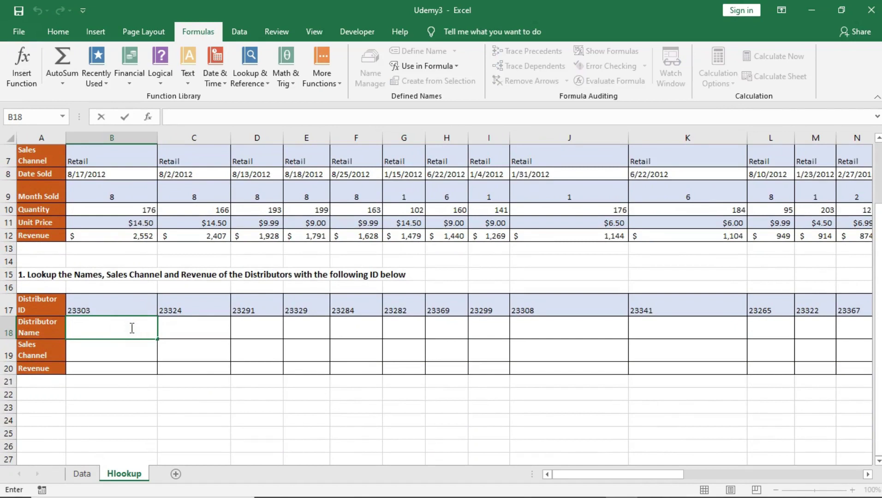
{"action": "type", "text": "=hlokup"}
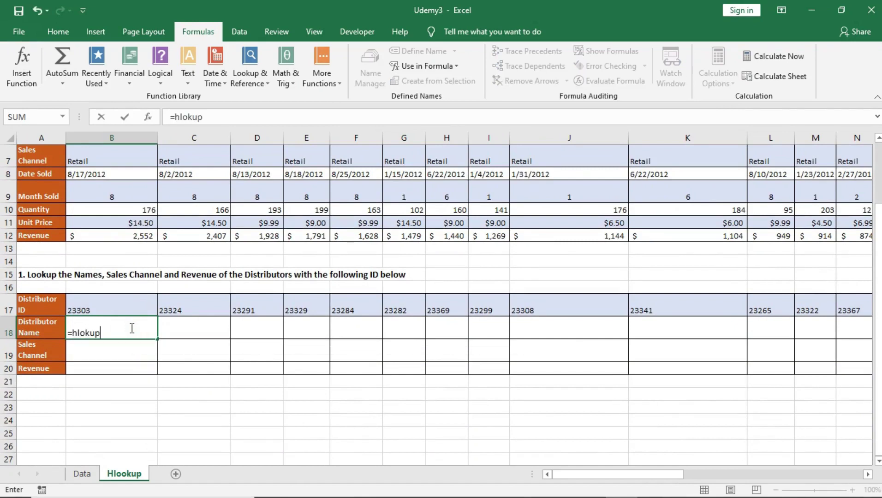
{"action": "key", "text": "BackSpace"}
{"action": "key", "text": "BackSpace"}
{"action": "key", "text": "BackSpace"}
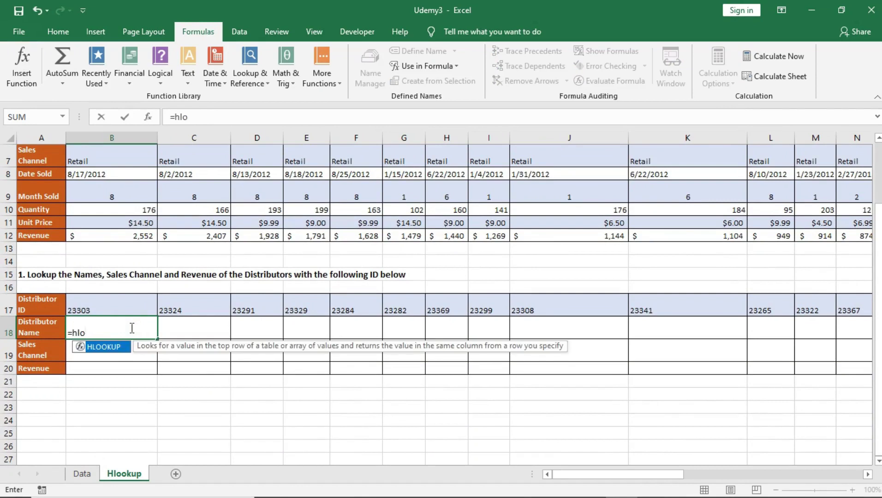
{"action": "double_click", "coordinate": [107, 346]}
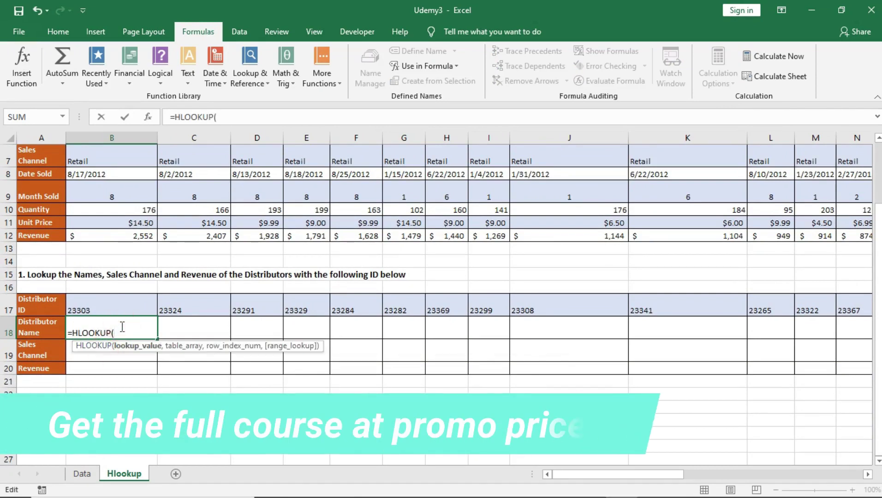
- Give the HLOOKUP formula the distributor ID in B17 as lookup value and data_set as table array
{"action": "left_click", "coordinate": [96, 308]}
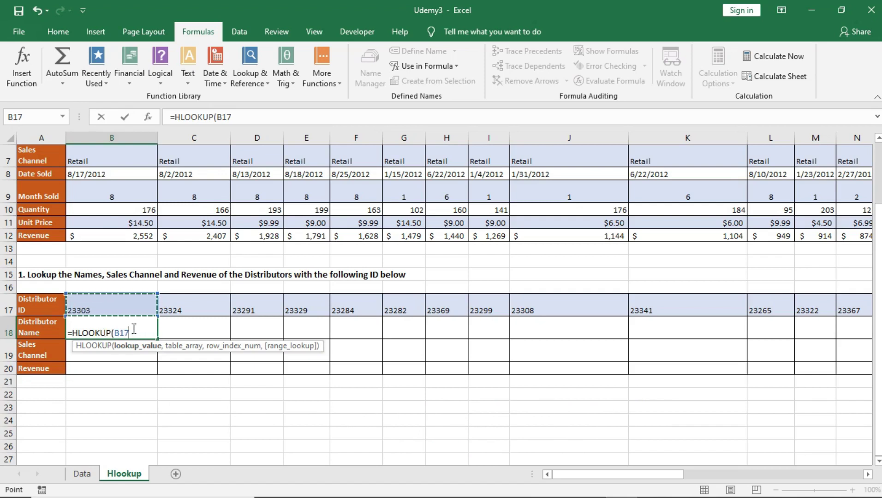
{"action": "type", "text": ","}
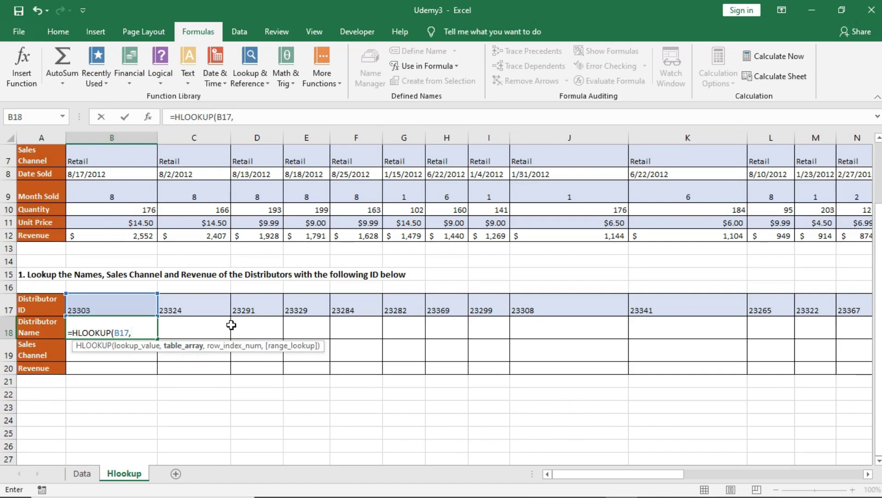
{"action": "type", "text": "data"}
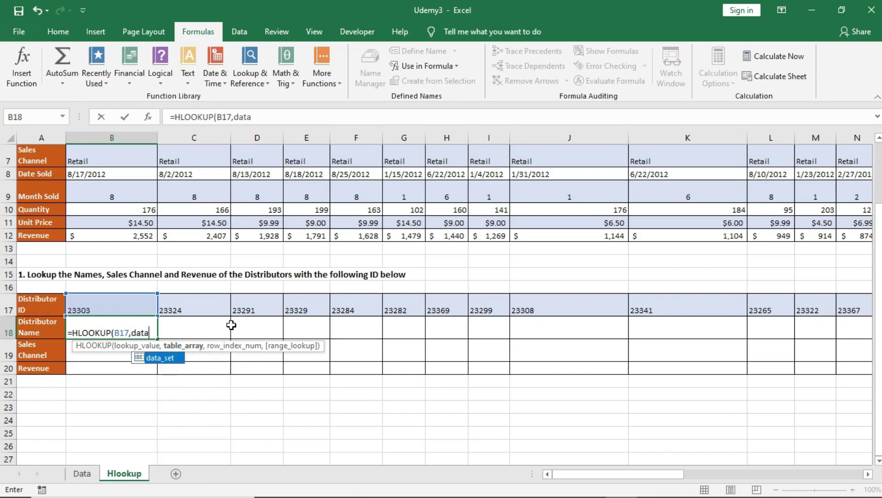
{"action": "double_click", "coordinate": [161, 358]}
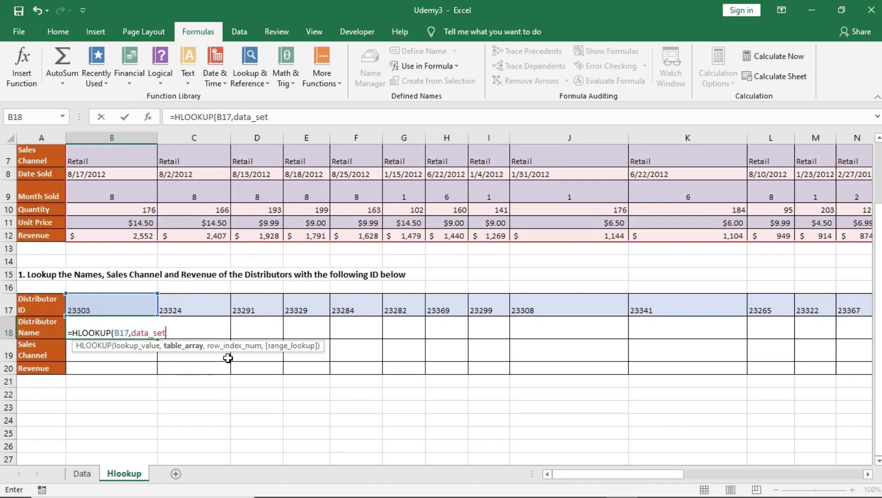
{"action": "type", "text": ","}
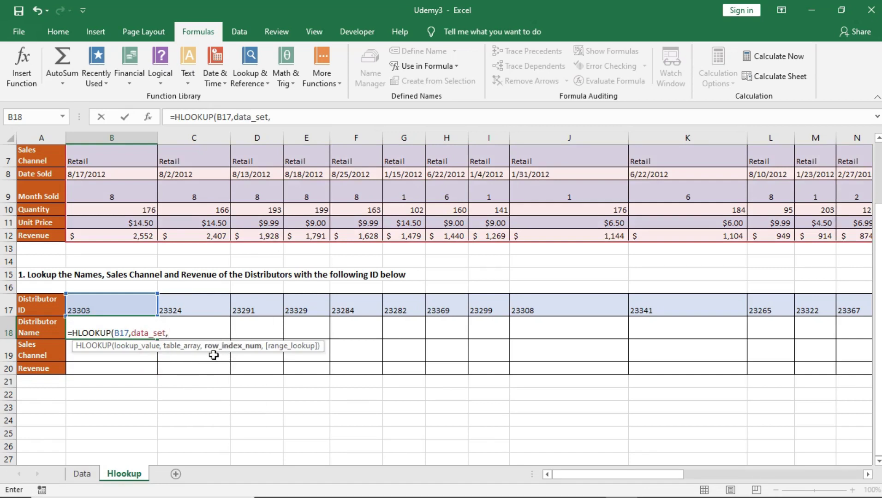
- Complete the B18 formula with row index 2 and an exact match, as =HLOOKUP(B17,data_set,2,FALSE)
{"action": "scroll", "coordinate": [113, 279], "scroll_direction": "up", "scroll_amount": 2}
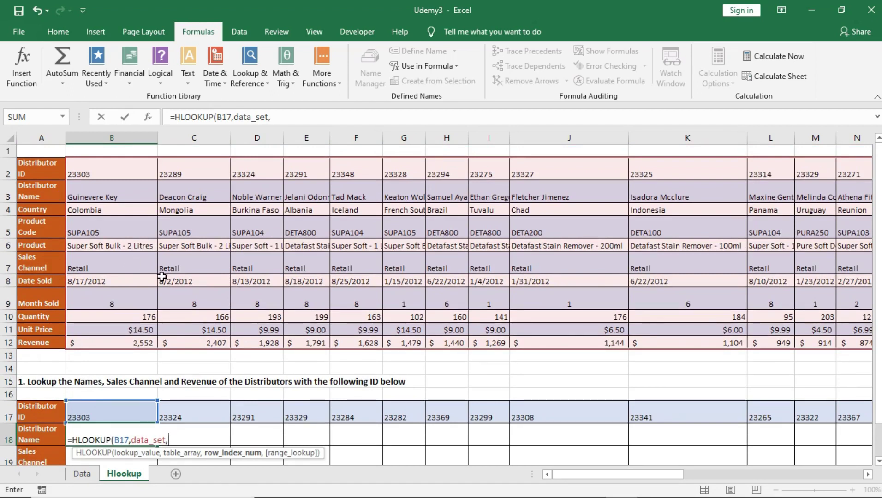
{"action": "scroll", "coordinate": [258, 417], "scroll_direction": "down", "scroll_amount": 4}
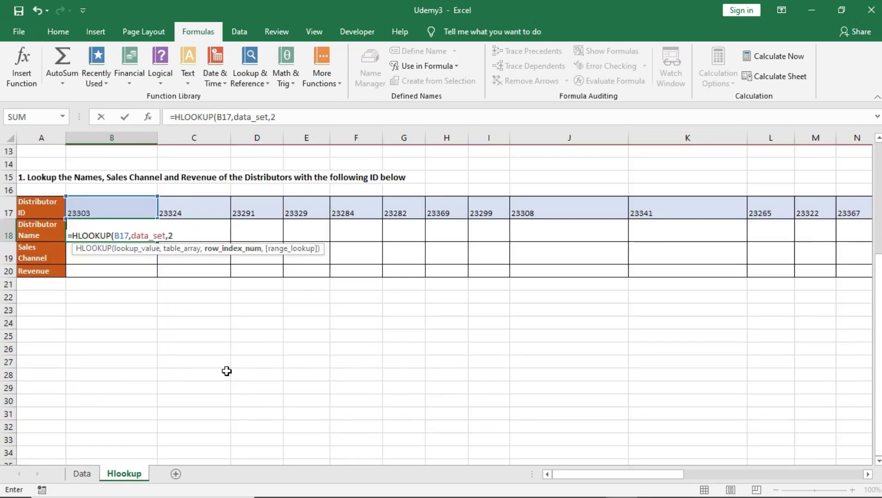
{"action": "type", "text": ","}
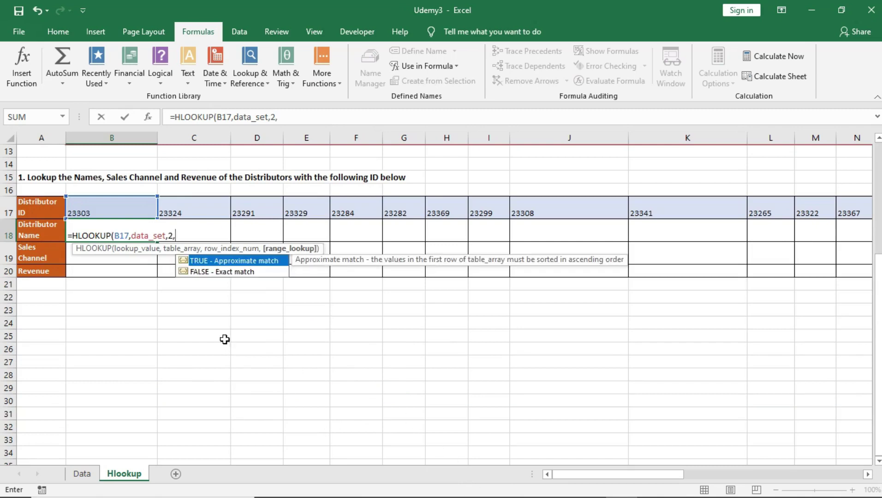
{"action": "double_click", "coordinate": [233, 272]}
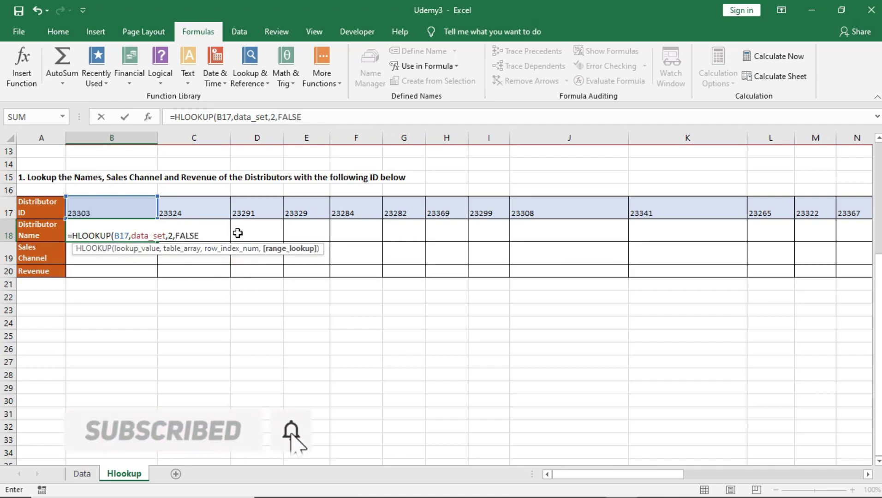
{"action": "type", "text": ")"}
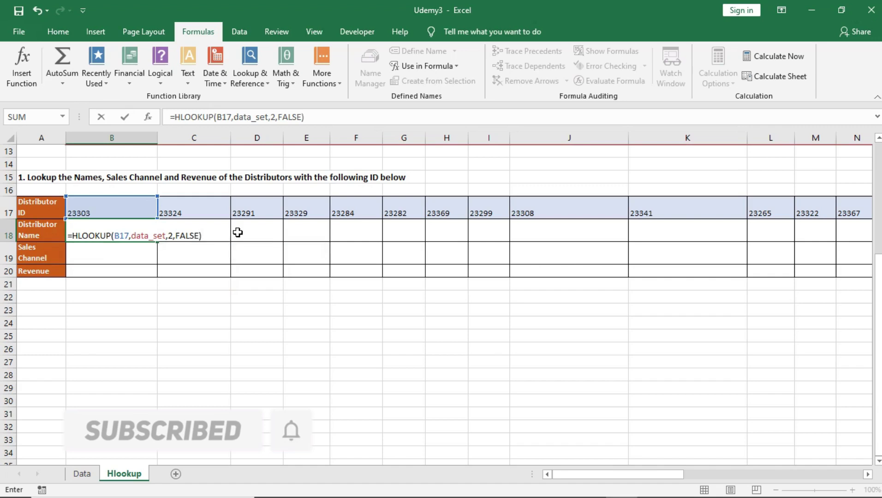
{"action": "key", "text": "Return"}
- Check the name returned in B18 against the distributor's entry in the source table above
{"action": "left_click", "coordinate": [103, 237]}
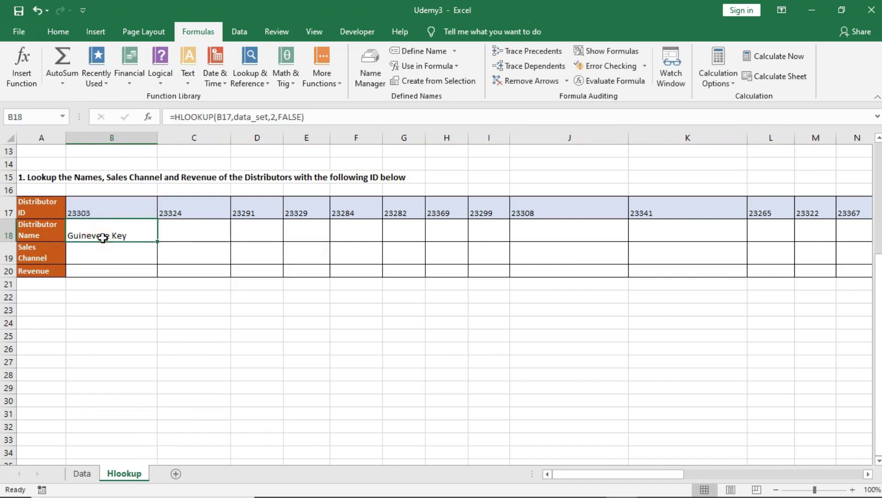
{"action": "scroll", "coordinate": [102, 238], "scroll_direction": "up", "scroll_amount": 4}
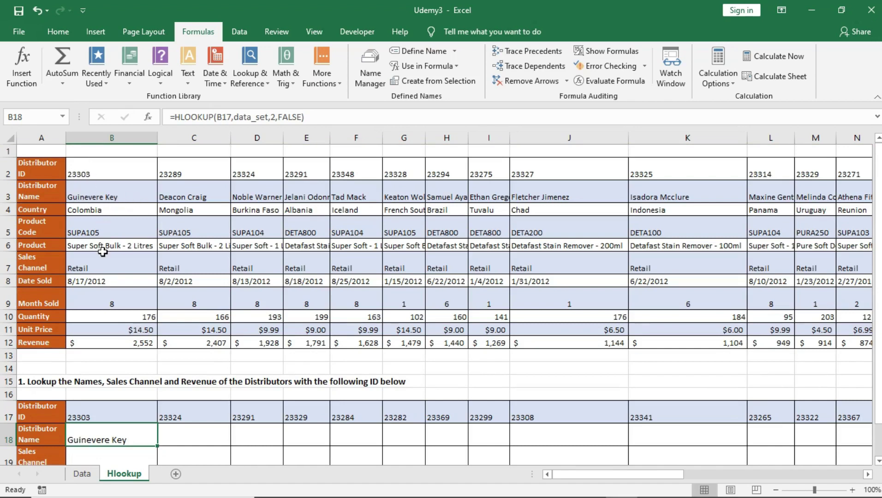
{"action": "scroll", "coordinate": [123, 294], "scroll_direction": "down", "scroll_amount": 4}
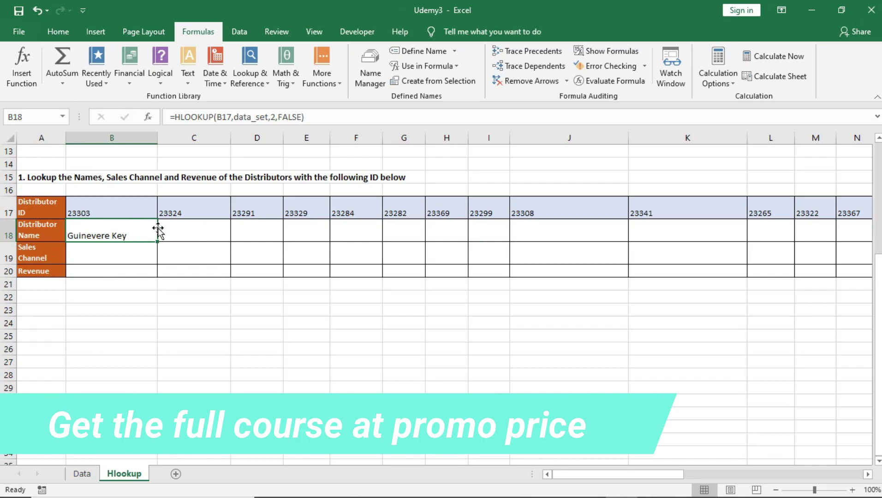
{"action": "scroll", "coordinate": [176, 216], "scroll_direction": "up", "scroll_amount": 4}
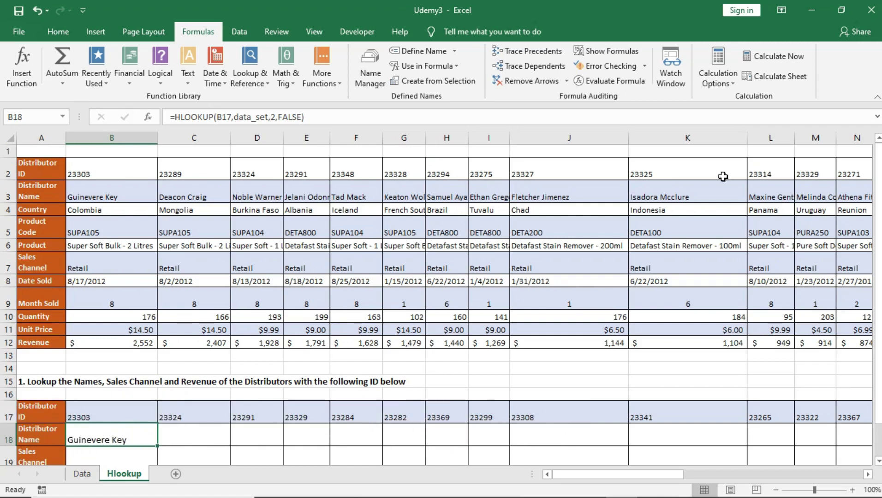
- Fill the HLOOKUP formula in B18 across the Distributor Name row to O18
{"action": "scroll", "coordinate": [247, 416], "scroll_direction": "down", "scroll_amount": 1}
{"action": "scroll", "coordinate": [212, 286], "scroll_direction": "down", "scroll_amount": 4}
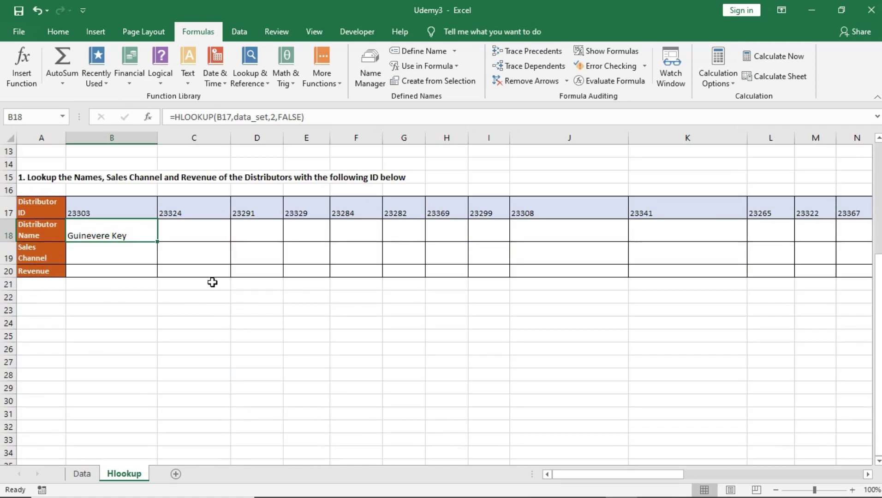
{"action": "scroll", "coordinate": [213, 286], "scroll_direction": "up", "scroll_amount": 3}
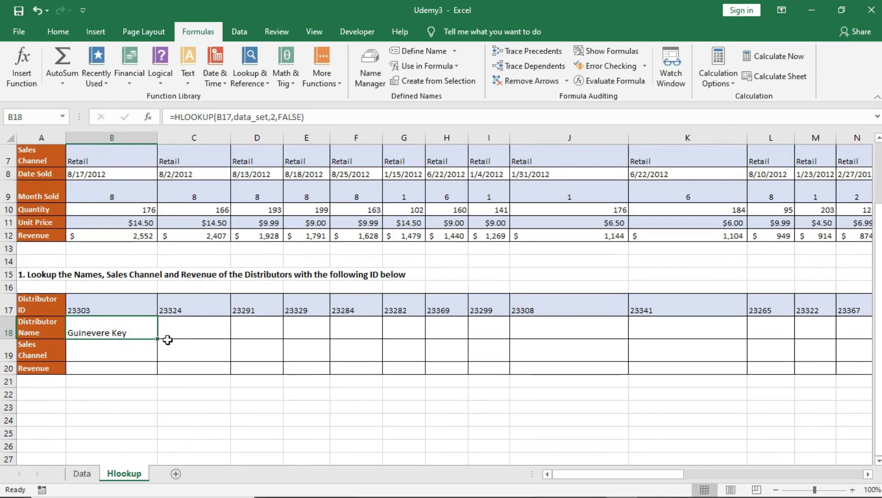
{"action": "mouse_move", "coordinate": [159, 338]}
{"action": "left_mouse_down"}
{"action": "mouse_move", "coordinate": [175, 336]}
{"action": "mouse_move", "coordinate": [156, 338]}
{"action": "left_mouse_up"}
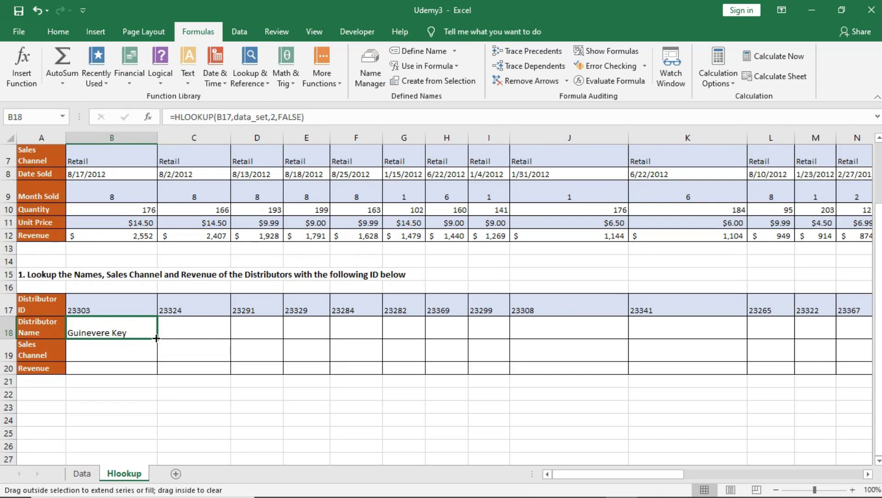
{"action": "left_click_drag", "start_coordinate": [178, 336], "coordinate": [784, 341]}
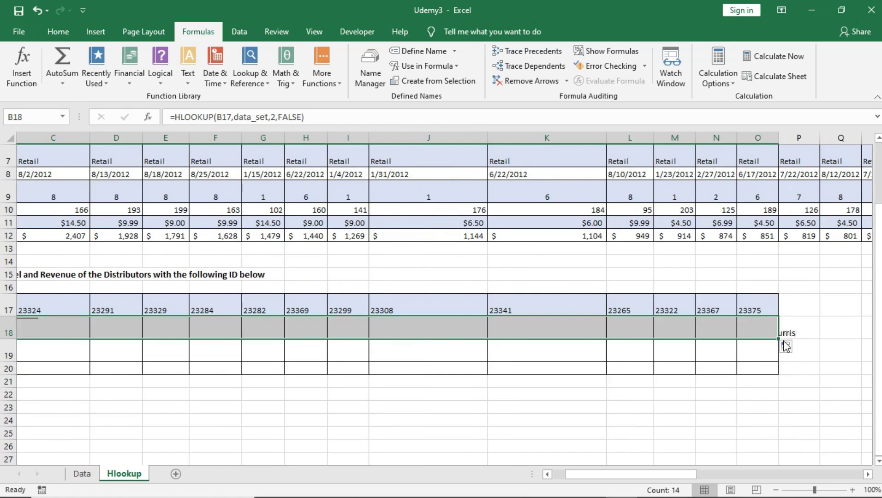
{"action": "left_click", "coordinate": [453, 330]}
{"action": "left_click_drag", "start_coordinate": [287, 340], "coordinate": [273, 338]}
{"action": "left_click_drag", "start_coordinate": [216, 336], "coordinate": [124, 329]}
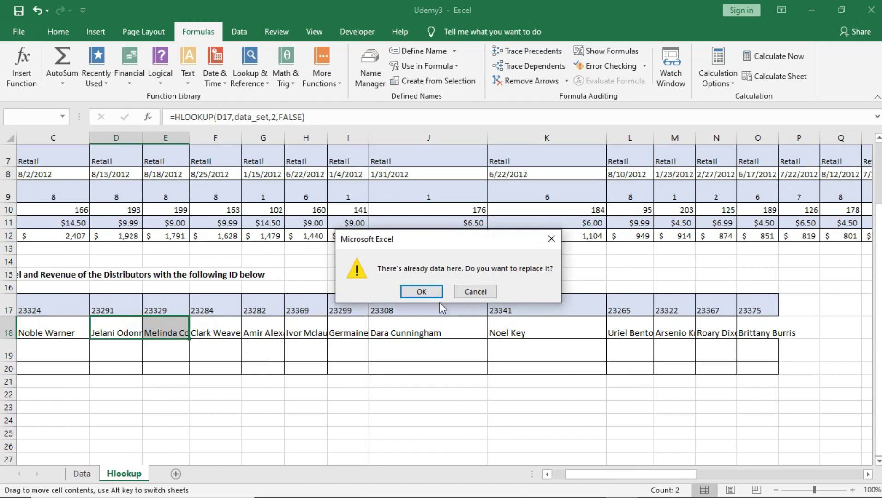
{"action": "left_click", "coordinate": [464, 295]}
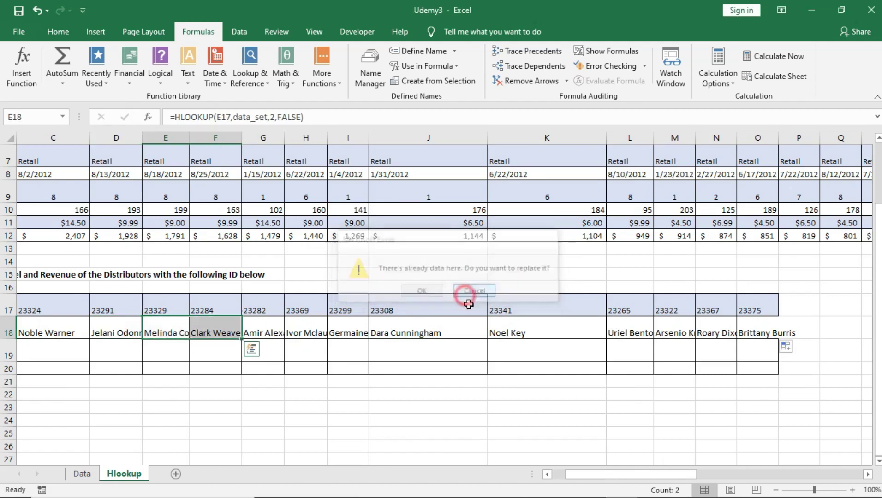
- Check the filled Distributor Name cells in row 18 against the IDs above them
{"action": "left_click", "coordinate": [565, 333]}
{"action": "left_click", "coordinate": [701, 331]}
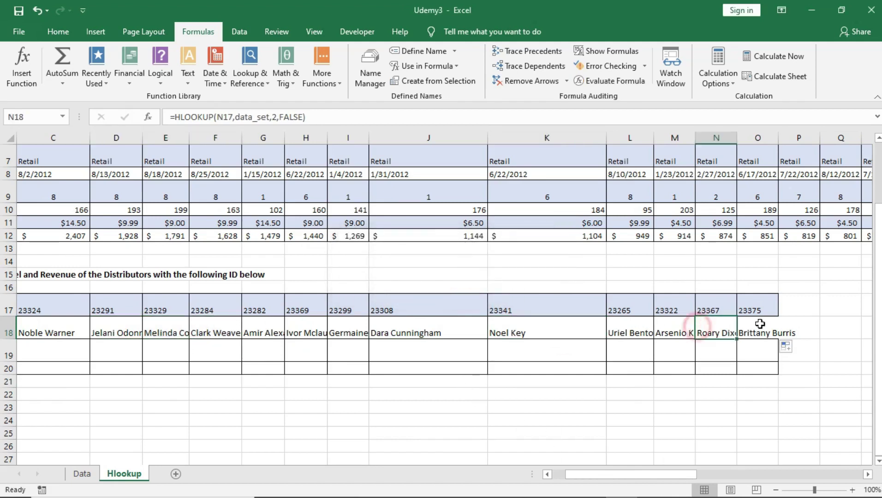
{"action": "left_click", "coordinate": [759, 333]}
{"action": "left_click_drag", "start_coordinate": [604, 474], "coordinate": [592, 474]}
{"action": "left_click", "coordinate": [171, 324]}
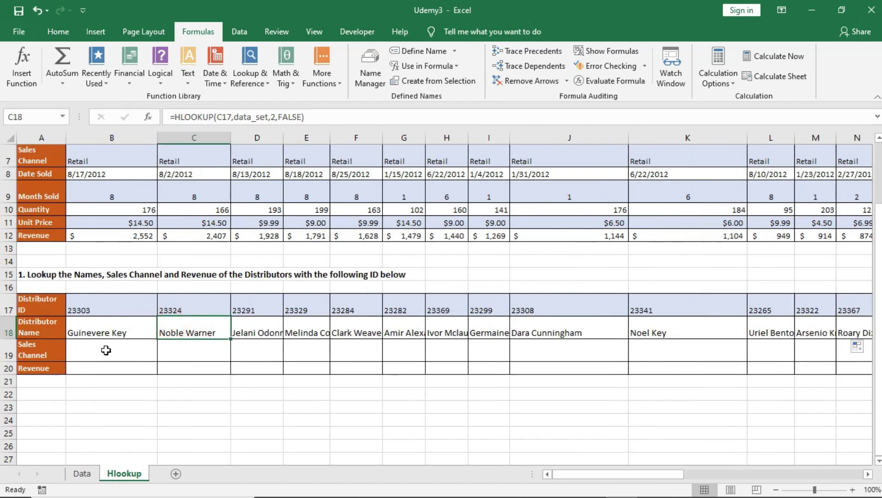
{"action": "left_click", "coordinate": [89, 334]}
{"action": "left_click", "coordinate": [220, 318]}
{"action": "left_click", "coordinate": [304, 321]}
{"action": "left_click", "coordinate": [380, 323]}
{"action": "left_click", "coordinate": [439, 328]}
{"action": "left_click", "coordinate": [483, 328]}
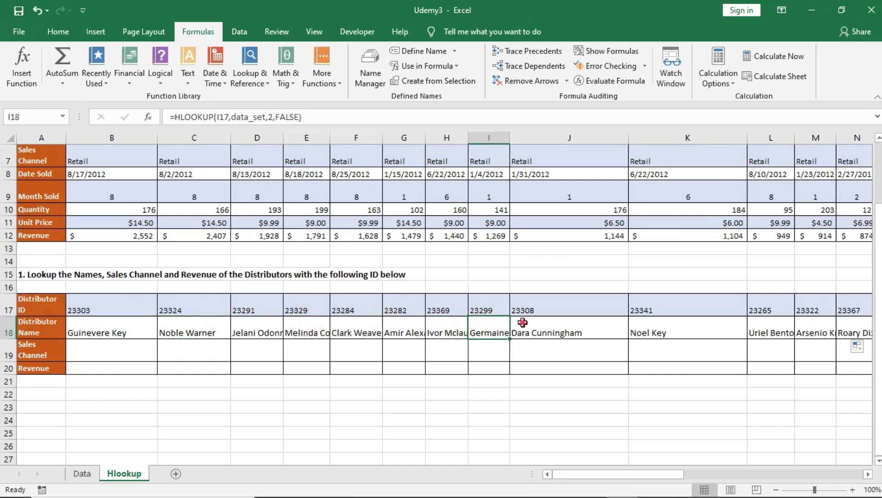
{"action": "left_click", "coordinate": [528, 322]}
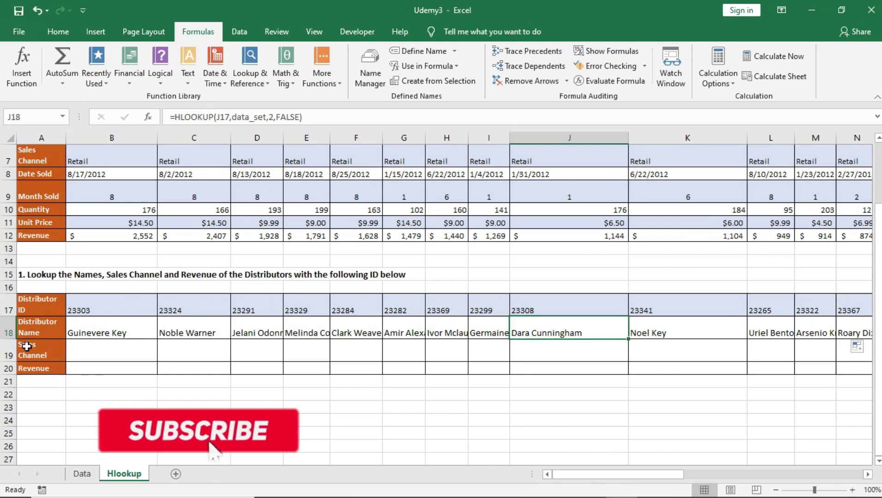
- Copy the full HLOOKUP formula text from B18 for use in the Sales Channel row
{"action": "left_click", "coordinate": [108, 351]}
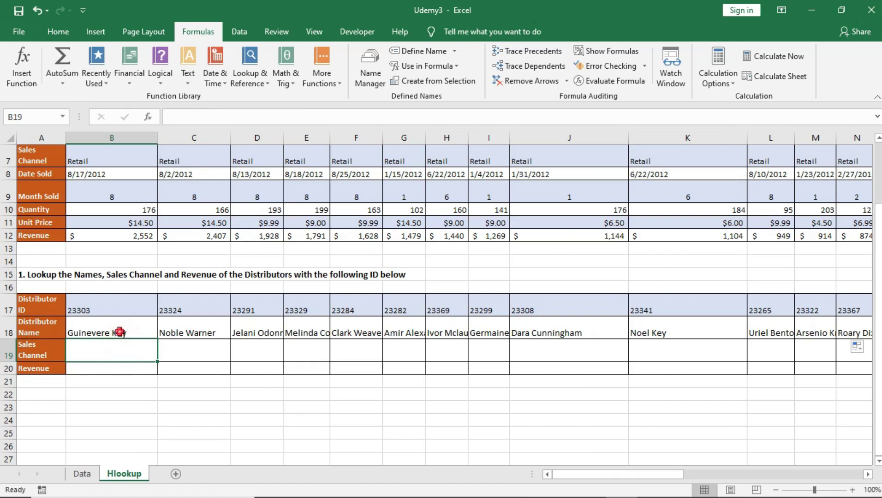
{"action": "left_click", "coordinate": [119, 333]}
{"action": "left_click_drag", "start_coordinate": [308, 117], "coordinate": [173, 129]}
{"action": "key", "text": "ctrl+c"}
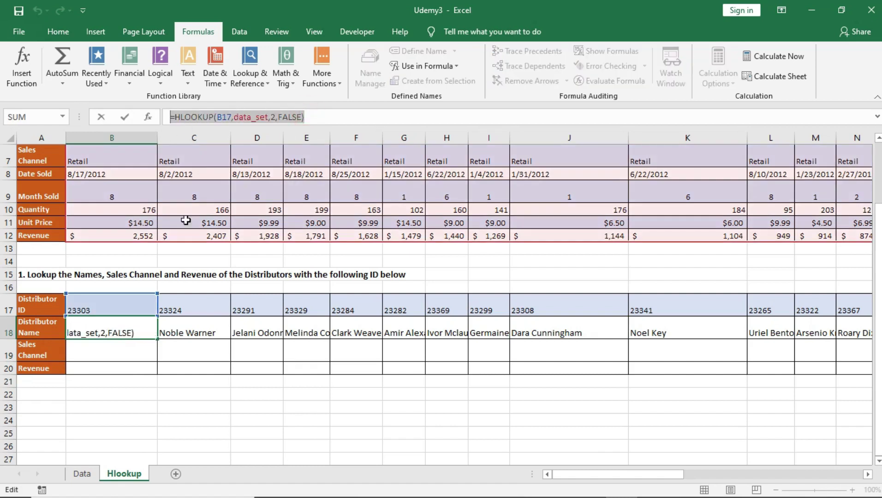
{"action": "type", "text": "="}
{"action": "left_click", "coordinate": [137, 357]}
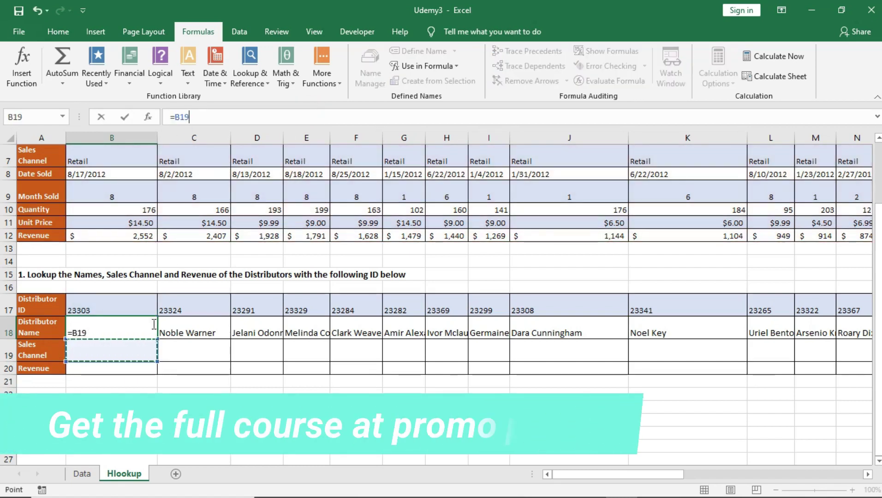
{"action": "key", "text": "ctrl+z"}
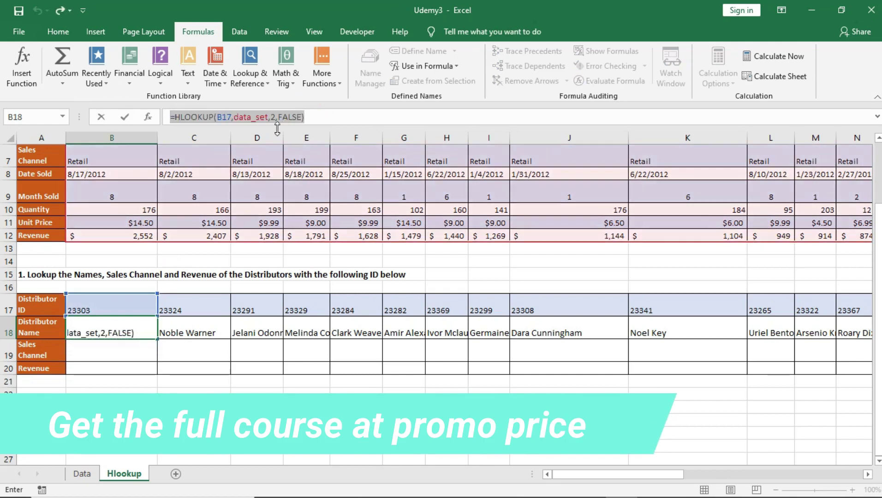
- Paste the copied formula into B19 and set its row index to 6, as =HLOOKUP(B17,data_set,6,FALSE)
{"action": "key", "text": "Return"}
{"action": "key", "text": "ctrl+v"}
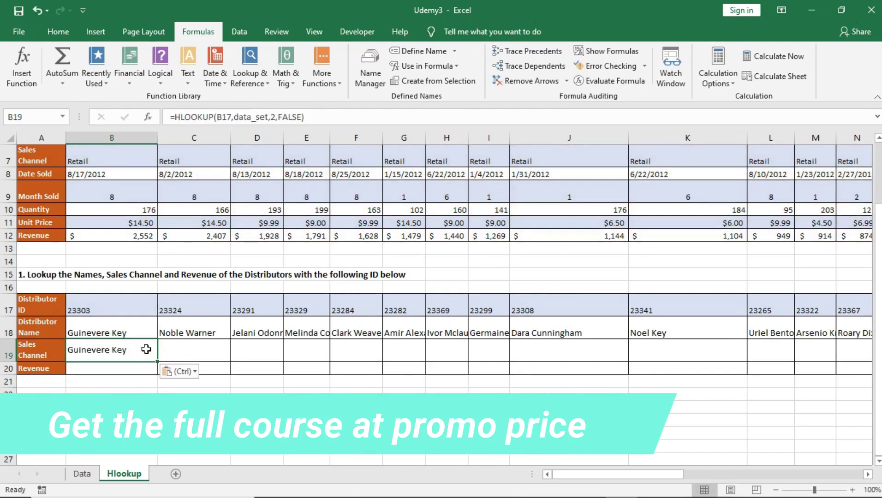
{"action": "double_click", "coordinate": [142, 350]}
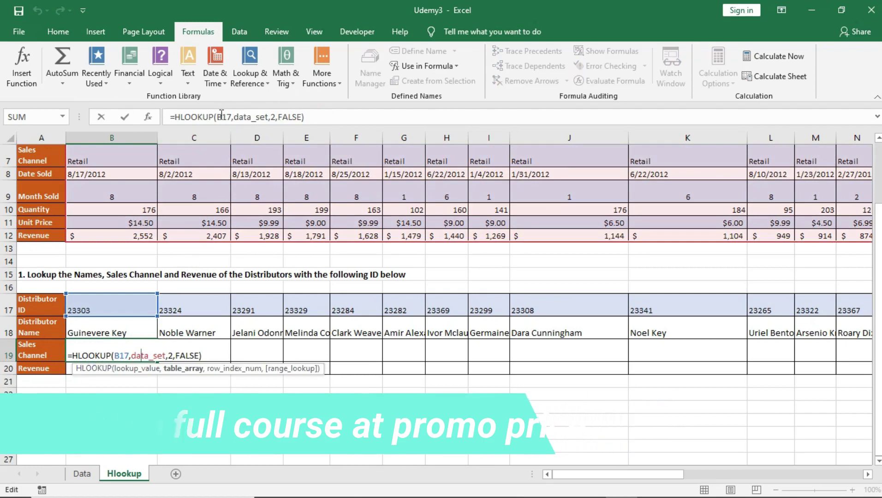
{"action": "left_click", "coordinate": [277, 118]}
{"action": "scroll", "coordinate": [253, 212], "scroll_direction": "up", "scroll_amount": 2}
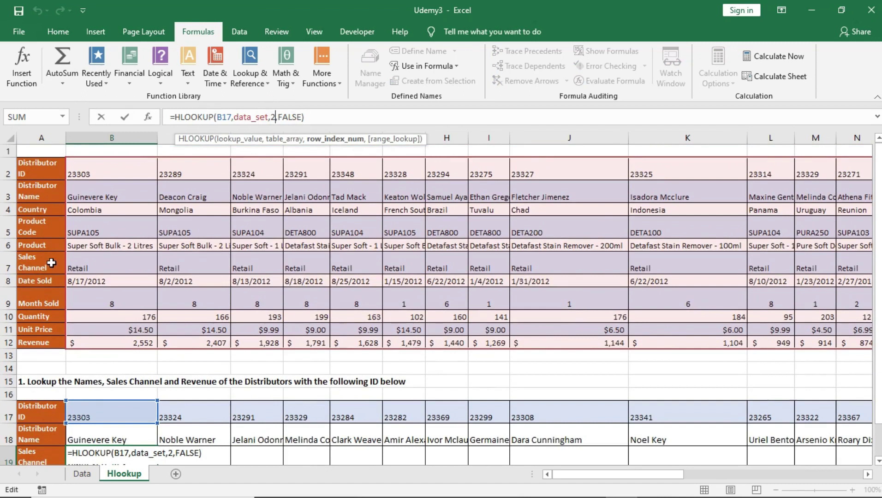
{"action": "key", "text": "BackSpace"}
{"action": "type", "text": "6"}
{"action": "key", "text": "Return"}
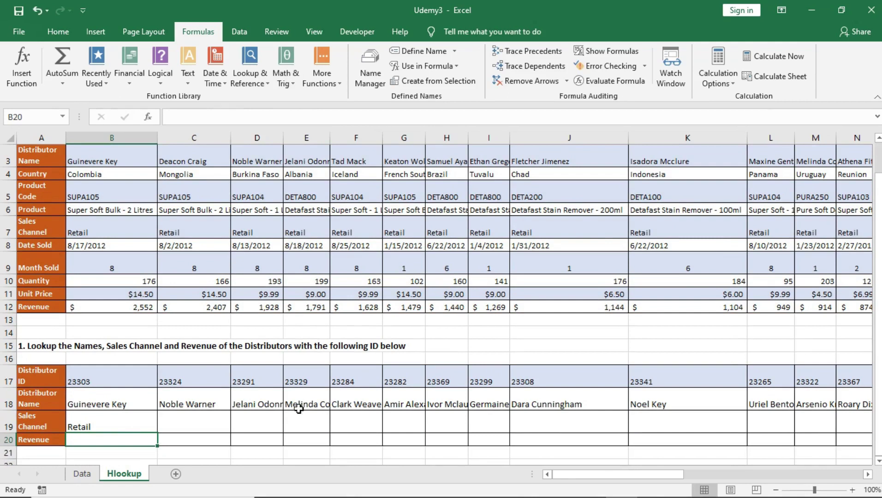
- Fill the B19 formula across the Sales Channel row to O19 and look over the filled cells
{"action": "left_click", "coordinate": [135, 417]}
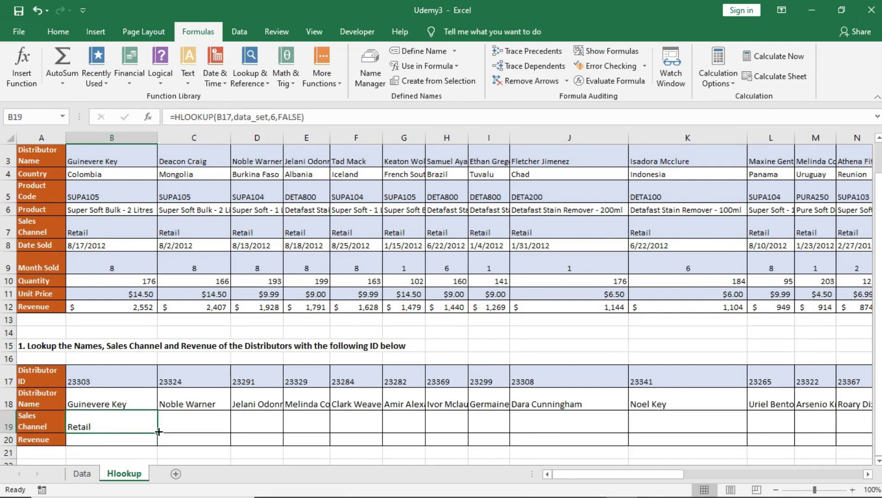
{"action": "left_click_drag", "start_coordinate": [156, 433], "coordinate": [775, 428]}
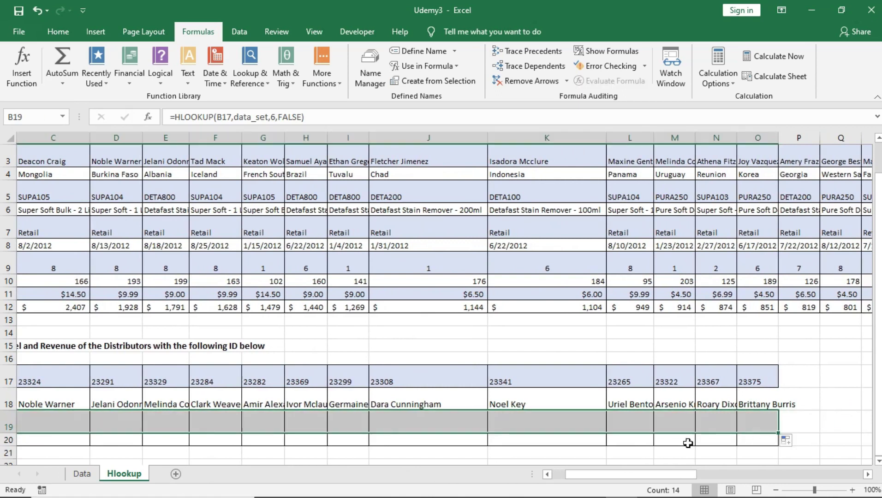
{"action": "left_click", "coordinate": [439, 425]}
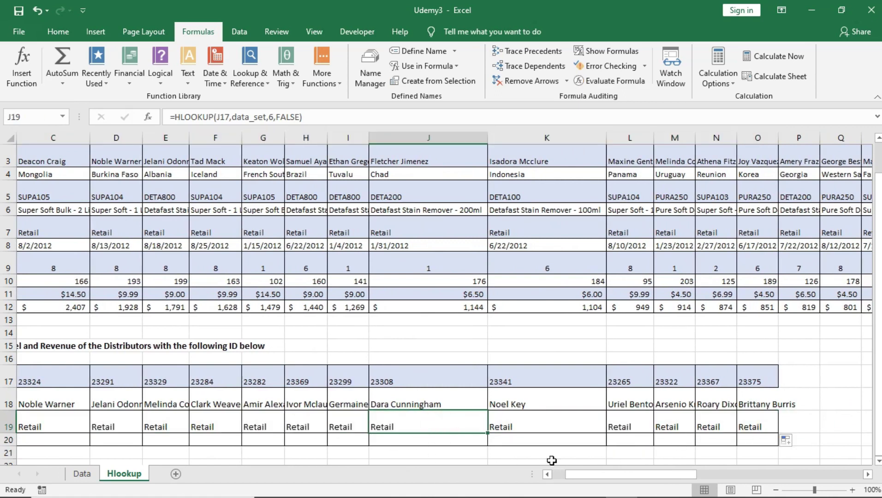
{"action": "left_click_drag", "start_coordinate": [599, 475], "coordinate": [587, 475]}
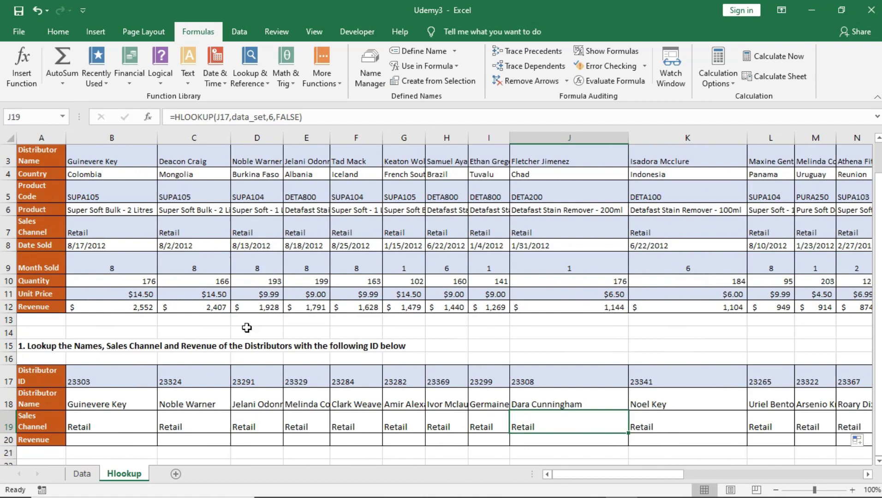
{"action": "left_click", "coordinate": [264, 227]}
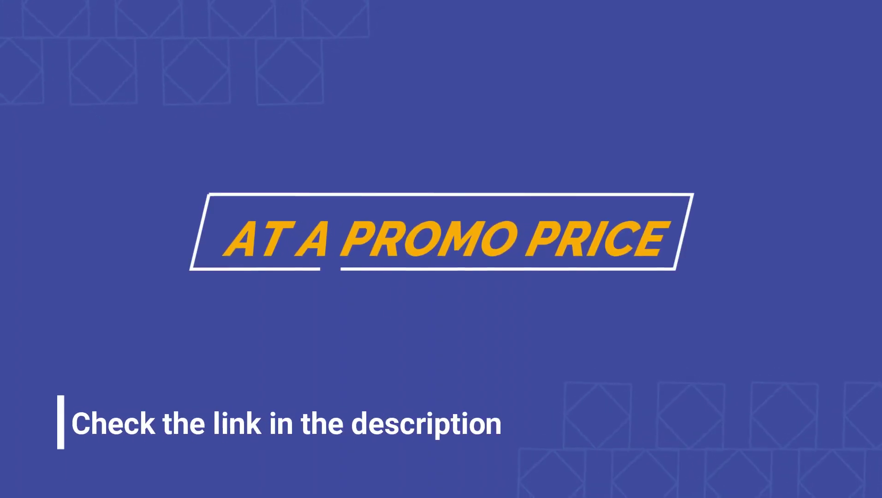